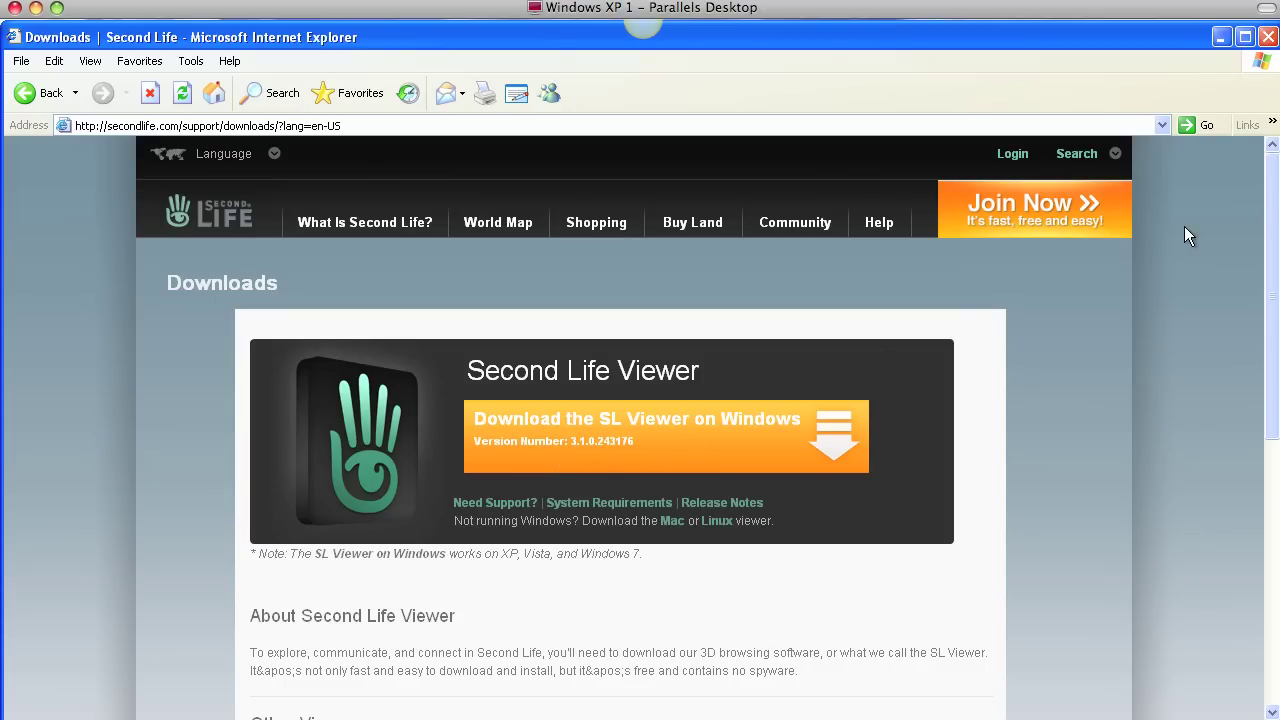
# Open the Second Life wiki's alternate viewers page from the downloads page's More Viewers section, and go to its Third Party Viewer Directory.
pyautogui.moveTo(1270, 268); pyautogui.dragTo(1270, 437)
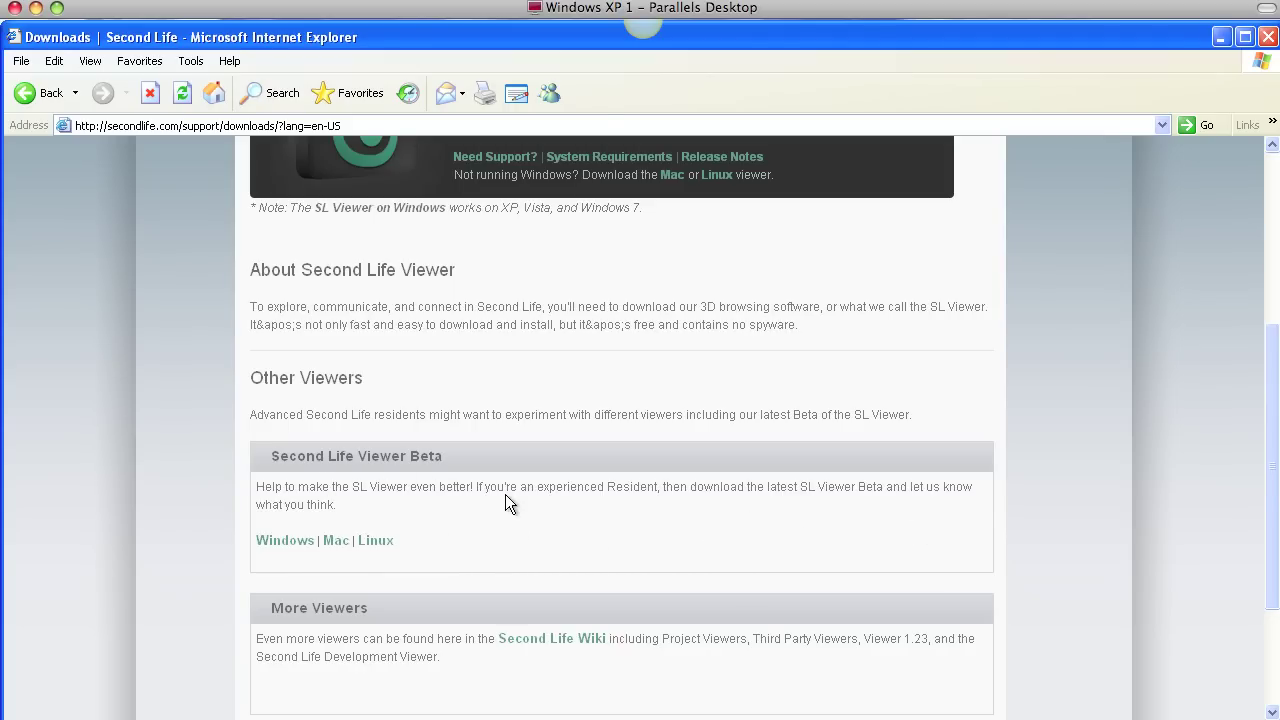
pyautogui.moveTo(1268, 425); pyautogui.dragTo(1275, 502)
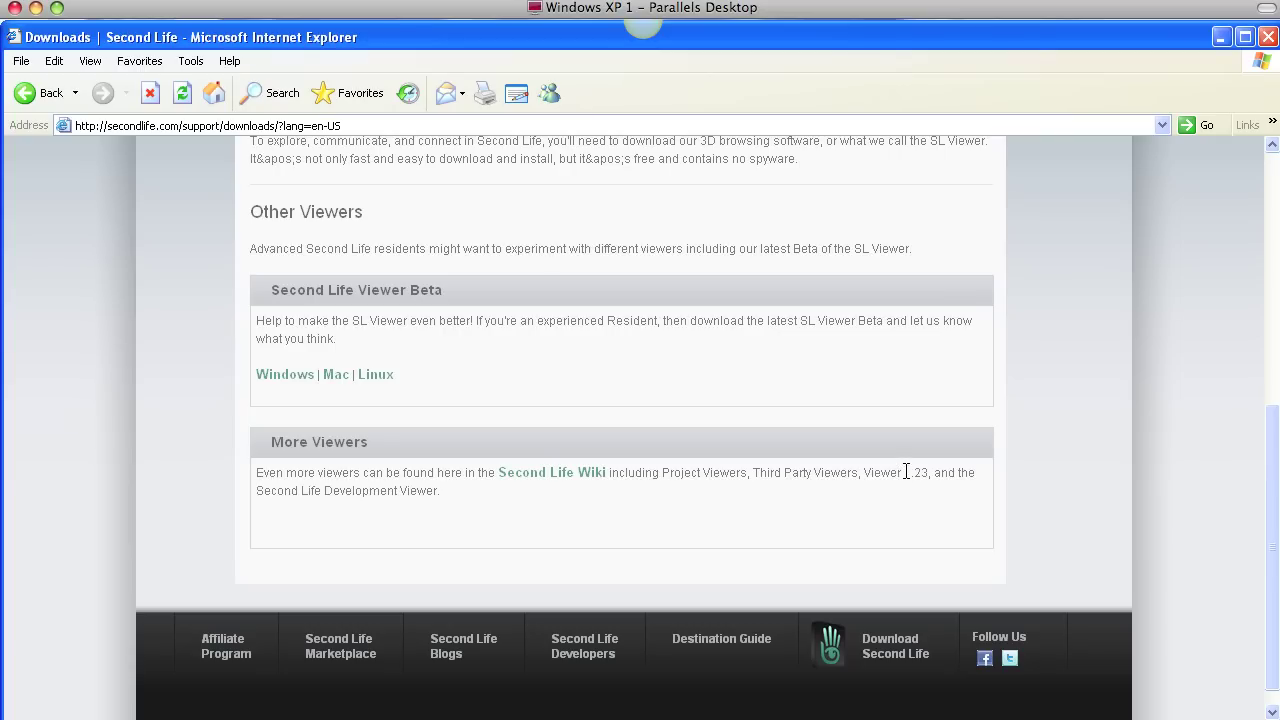
pyautogui.click(550, 481)
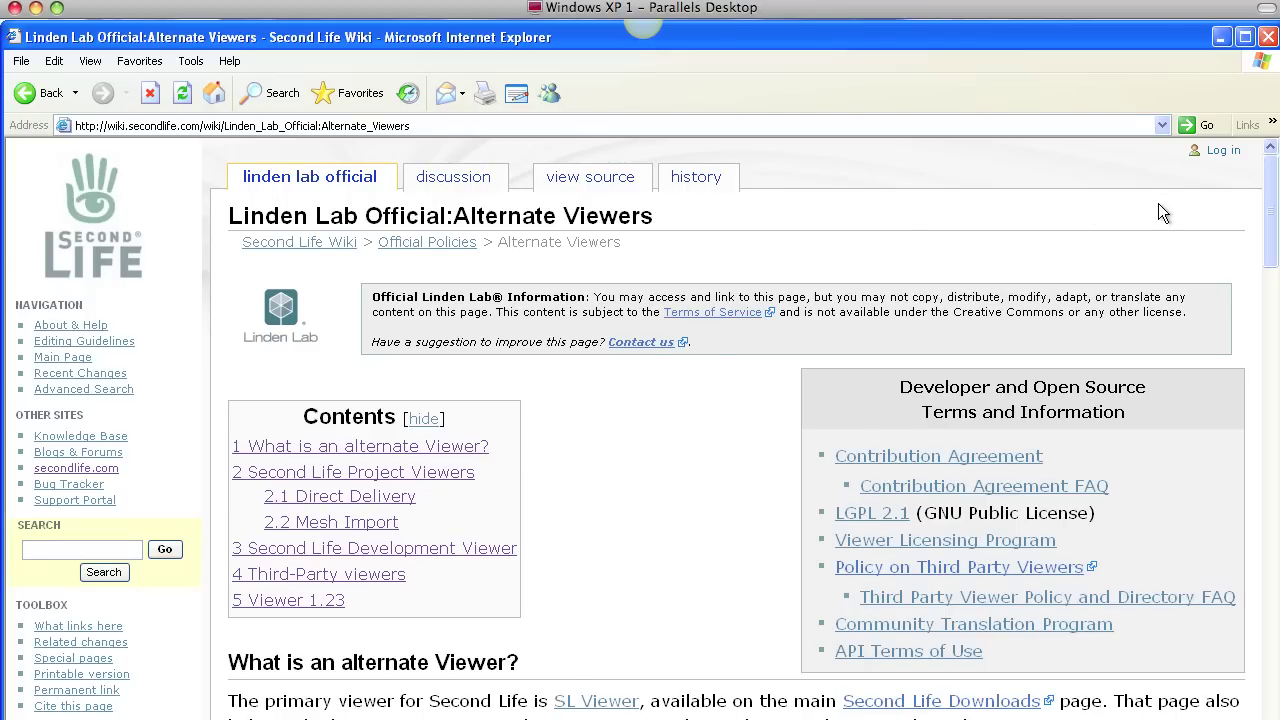
pyautogui.moveTo(1268, 200); pyautogui.dragTo(1274, 650)
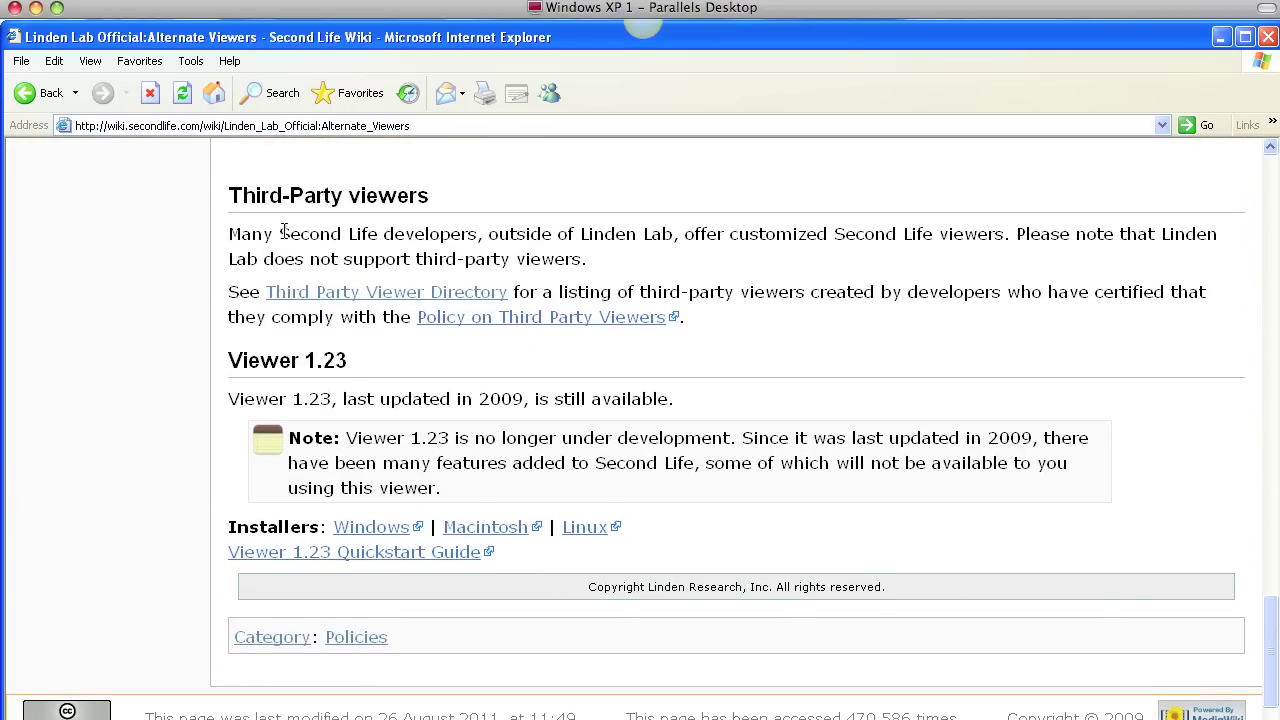
pyautogui.click(411, 300)
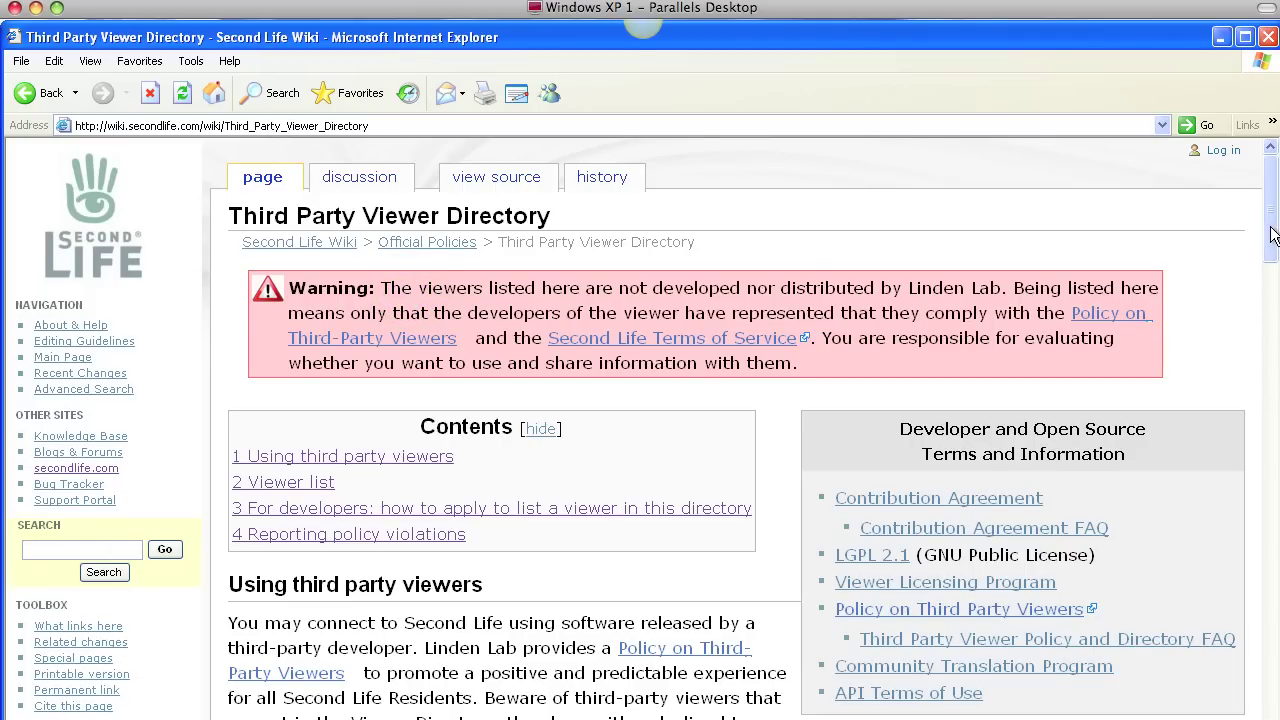
# Find Imprudence in the directory's viewer list and open its Downloads page.
pyautogui.moveTo(1269, 228); pyautogui.dragTo(1274, 262)
pyautogui.scroll(-15, 1274, 262)
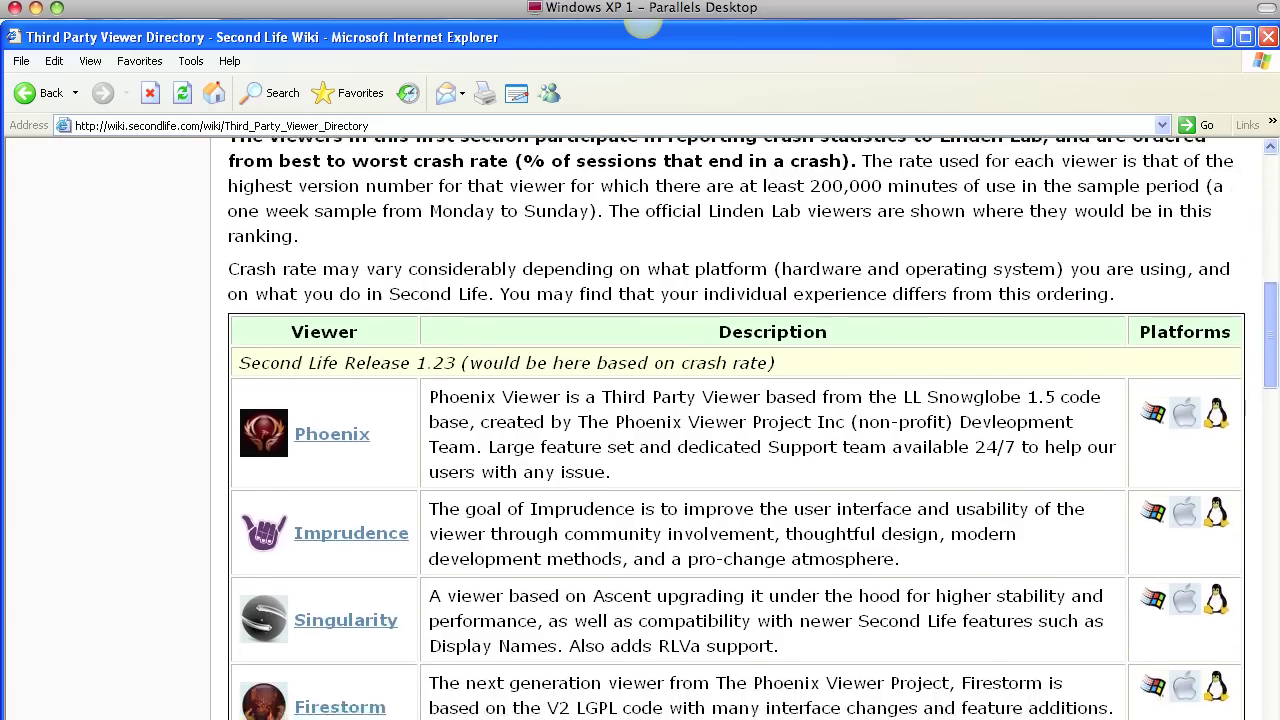
pyautogui.moveTo(1270, 360); pyautogui.dragTo(1270, 359)
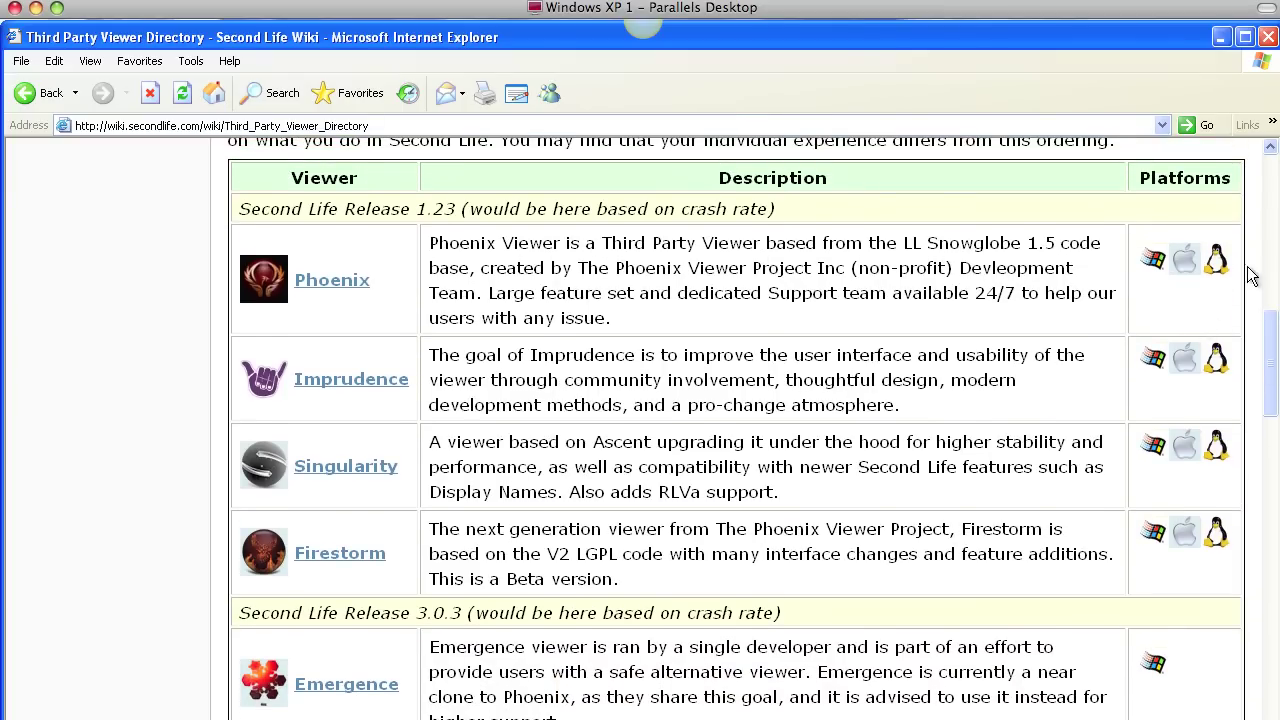
pyautogui.click(333, 283)
pyautogui.click(335, 387)
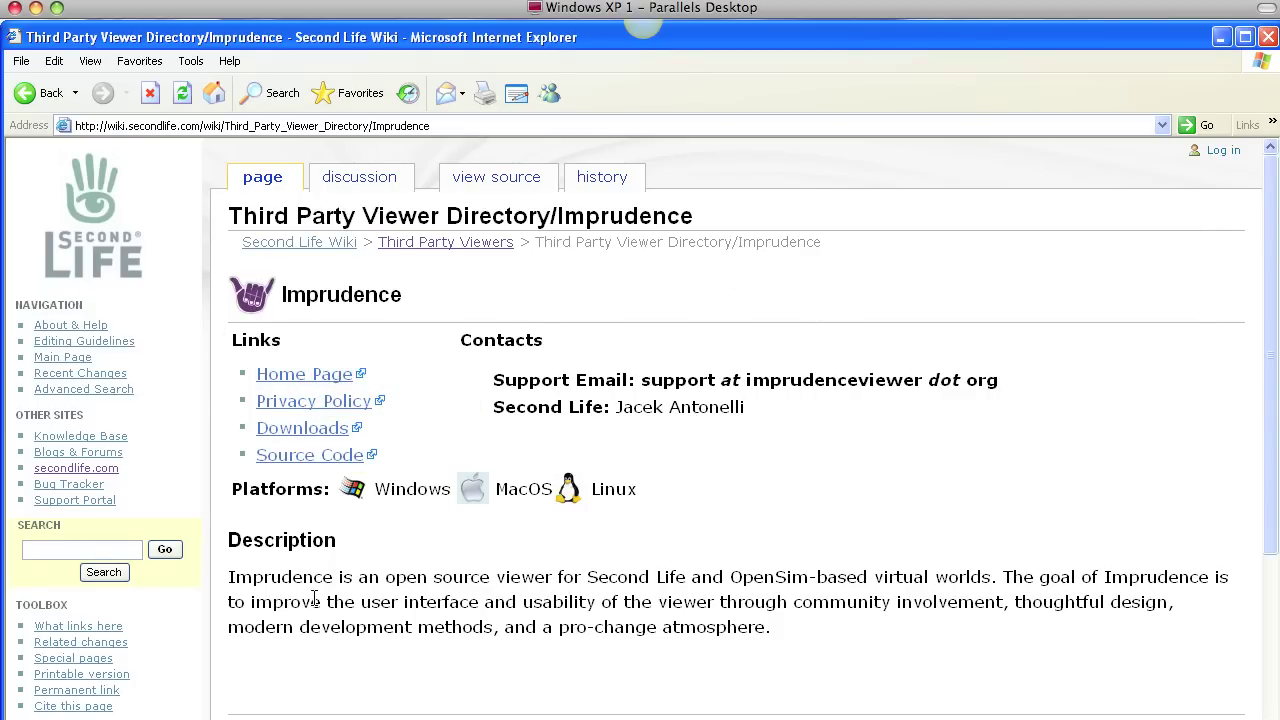
pyautogui.click(295, 430)
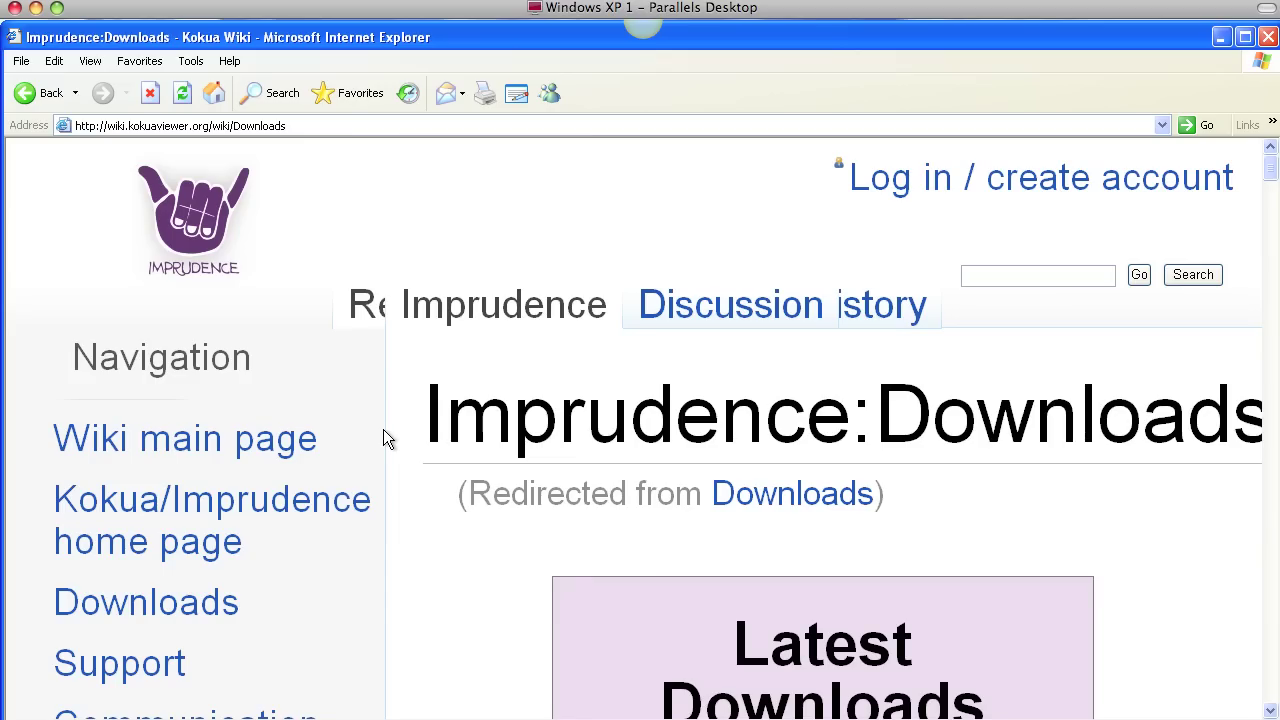
# Reduce the browser's text size on the Imprudence downloads page.
pyautogui.click(90, 61)
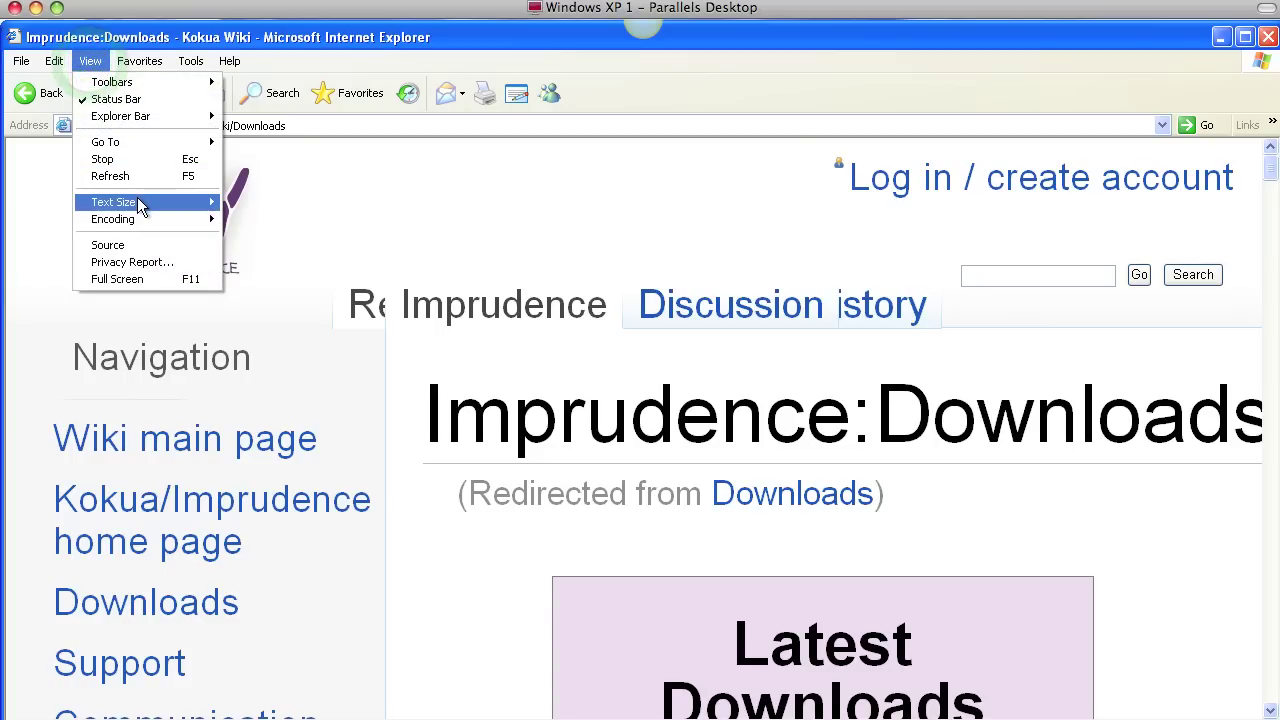
pyautogui.moveTo(137, 199)
pyautogui.click(258, 236)
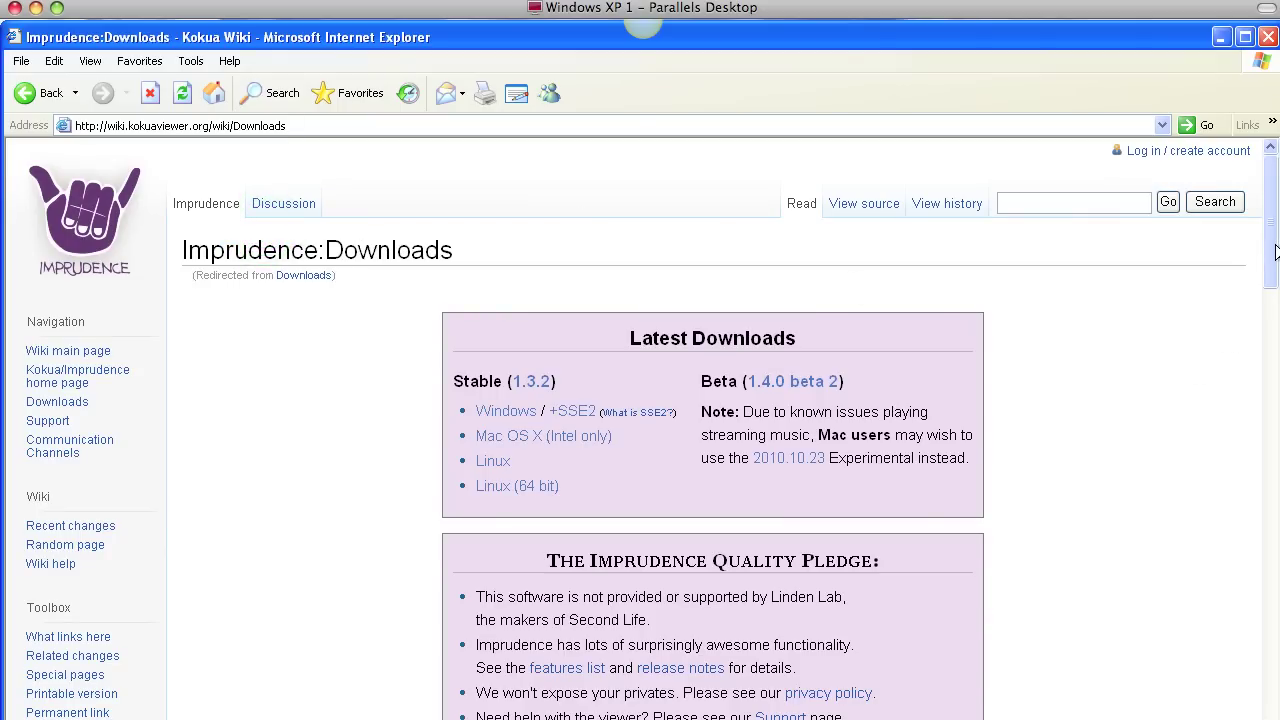
# Download the stable 1.3.2 Windows installer to the Desktop, minimize the browser and dismiss the finished download's dialog.
pyautogui.moveTo(1270, 244); pyautogui.dragTo(1272, 265)
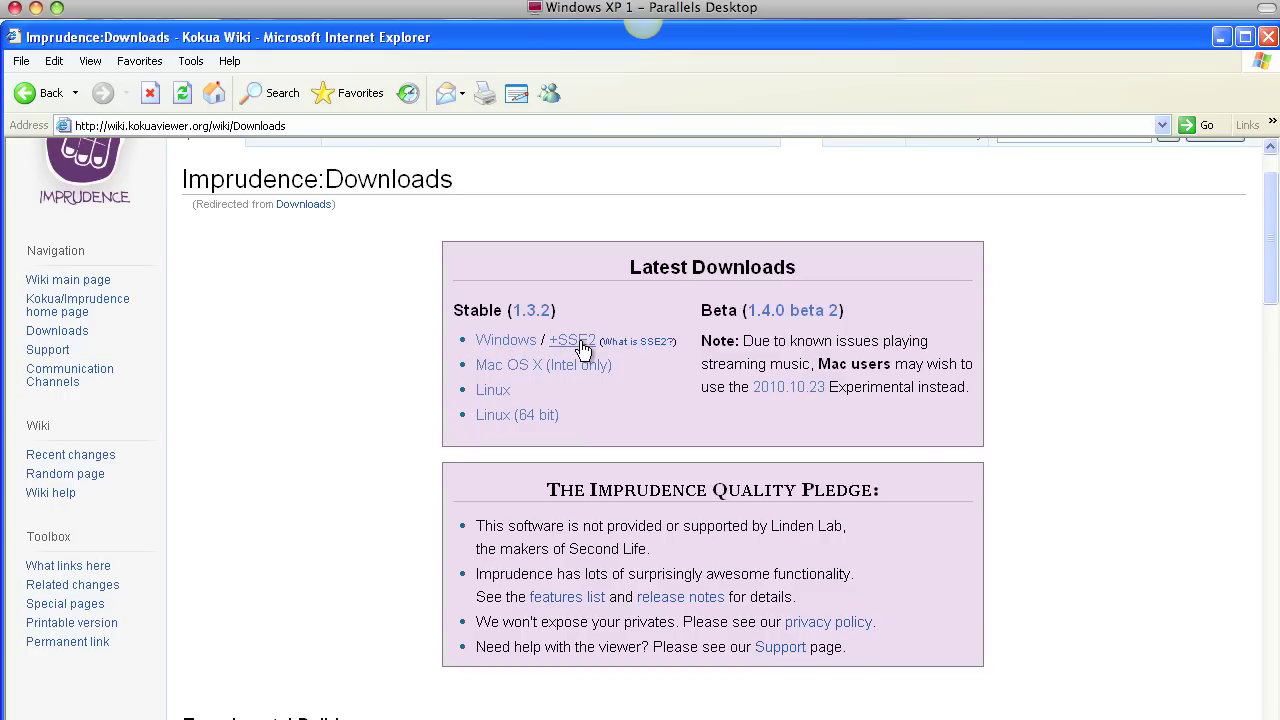
pyautogui.click(518, 341)
pyautogui.click(677, 418)
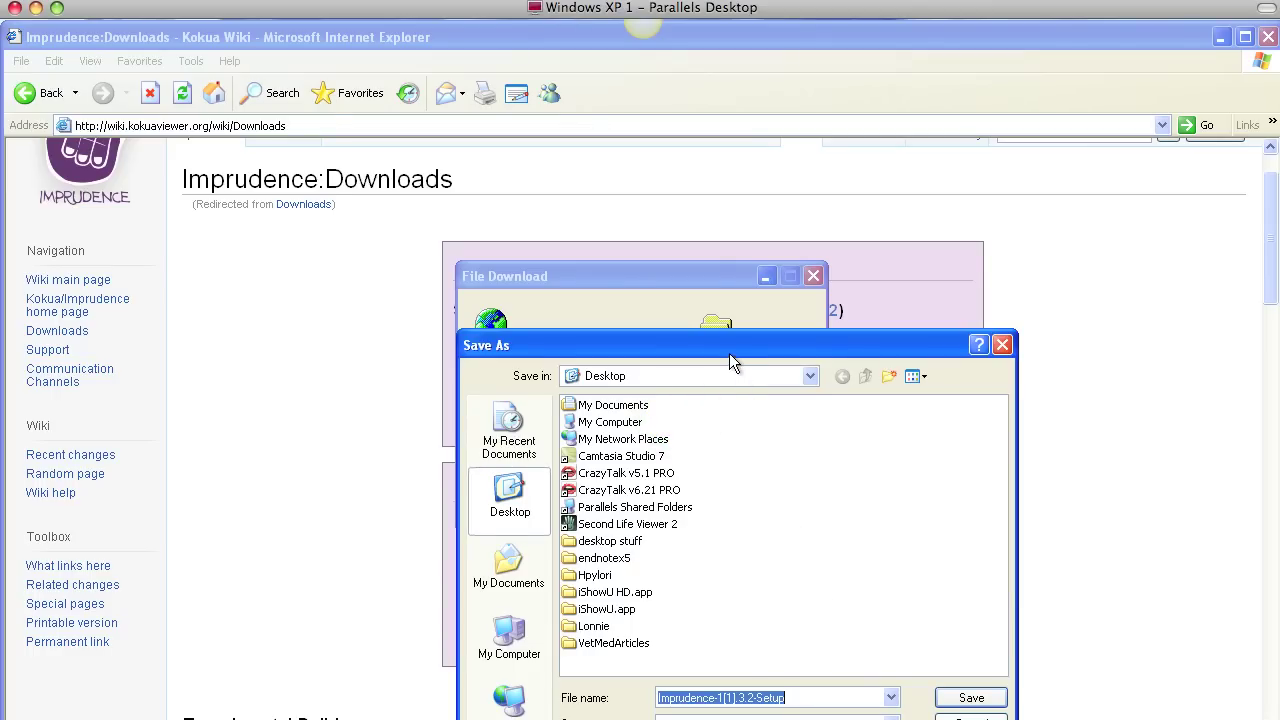
pyautogui.moveTo(729, 353); pyautogui.dragTo(716, 292)
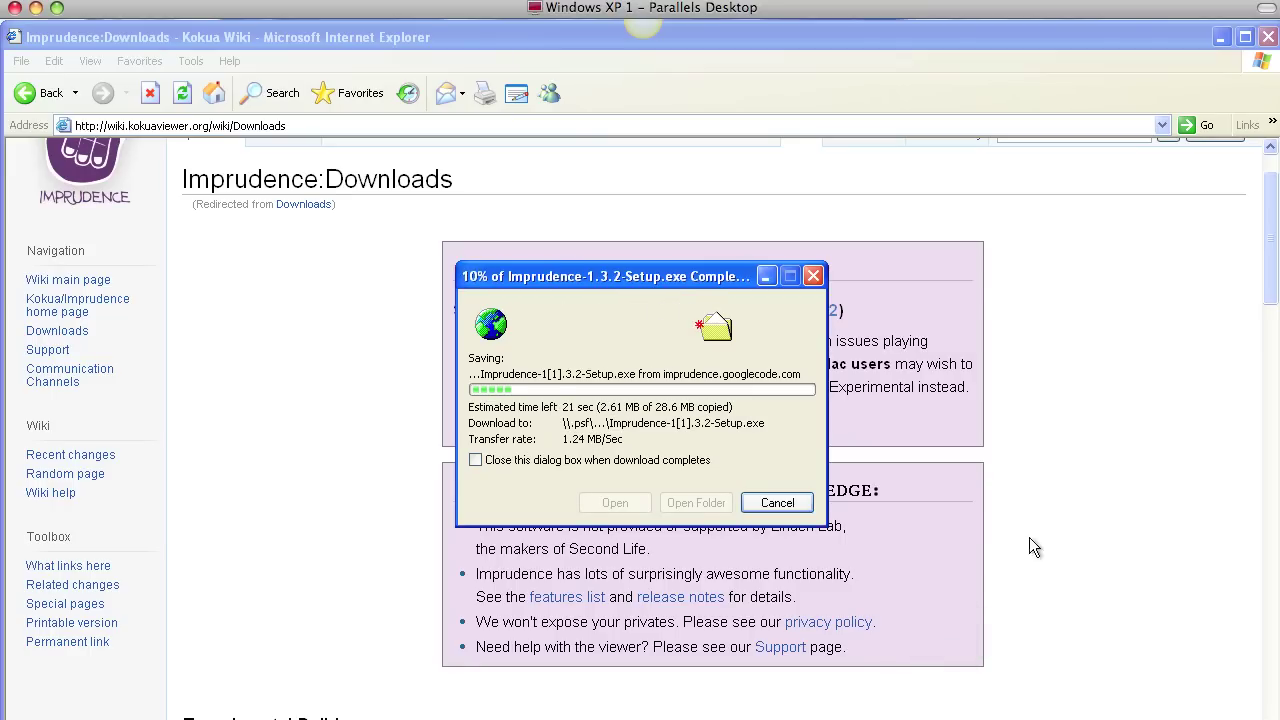
pyautogui.click(1221, 38)
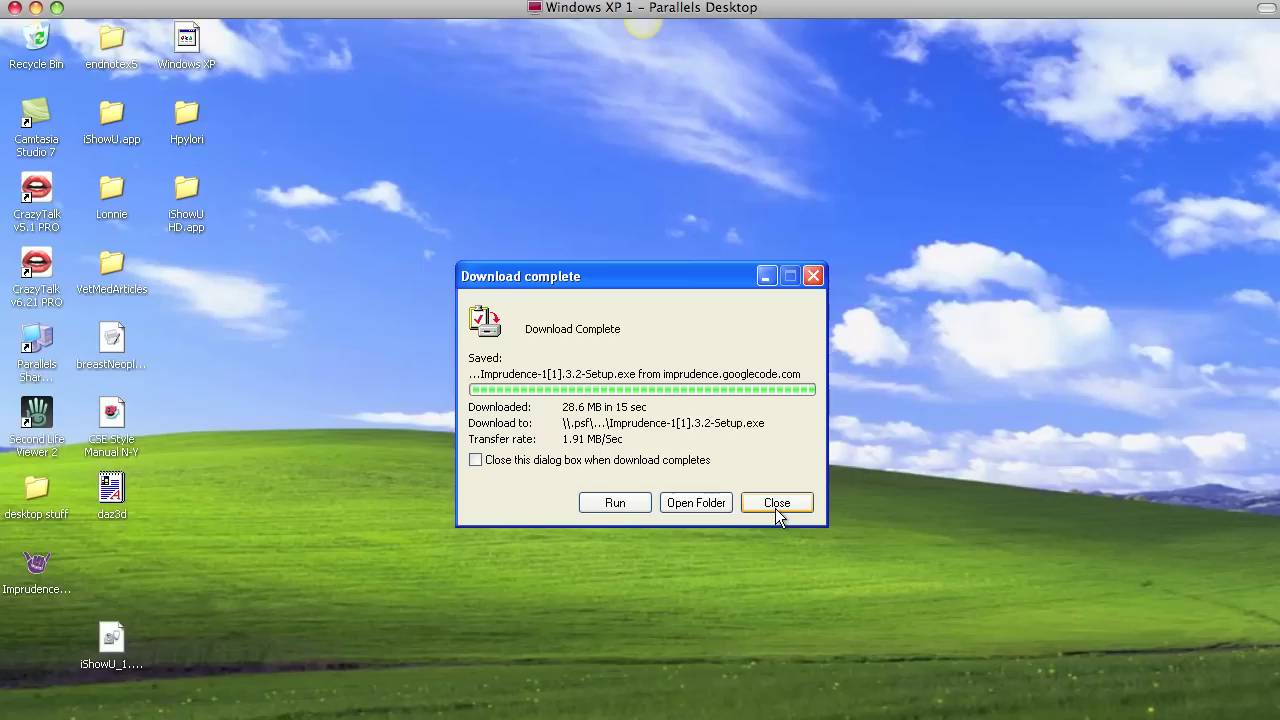
pyautogui.click(777, 503)
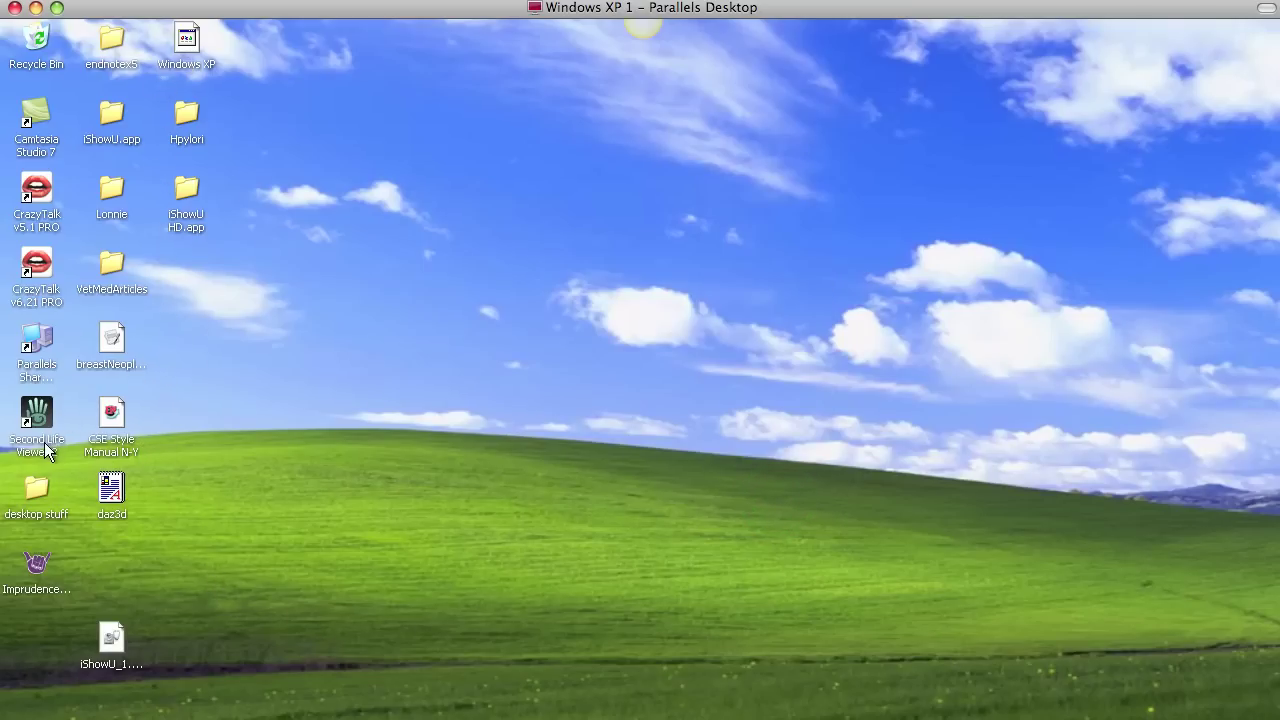
# Move the Imprudence installer beneath the iShowU HD.app folder on the desktop and start its setup wizard.
pyautogui.click(34, 566)
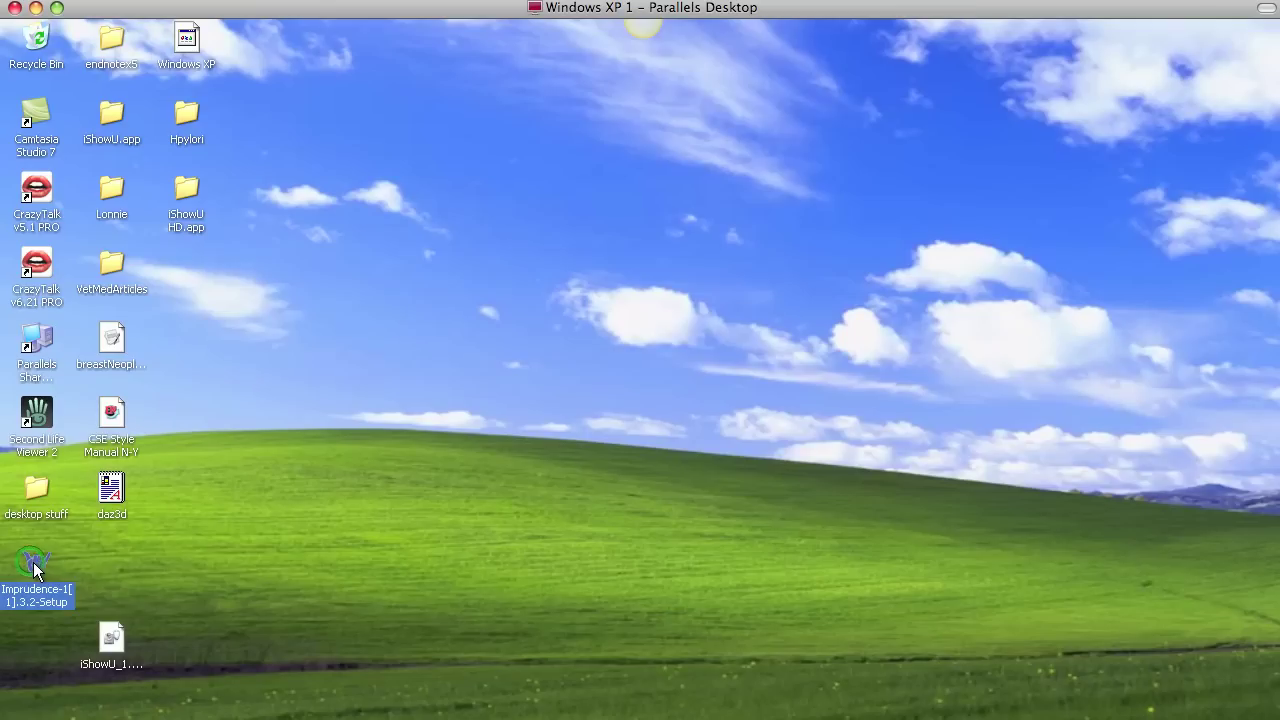
pyautogui.moveTo(34, 566); pyautogui.dragTo(187, 271)
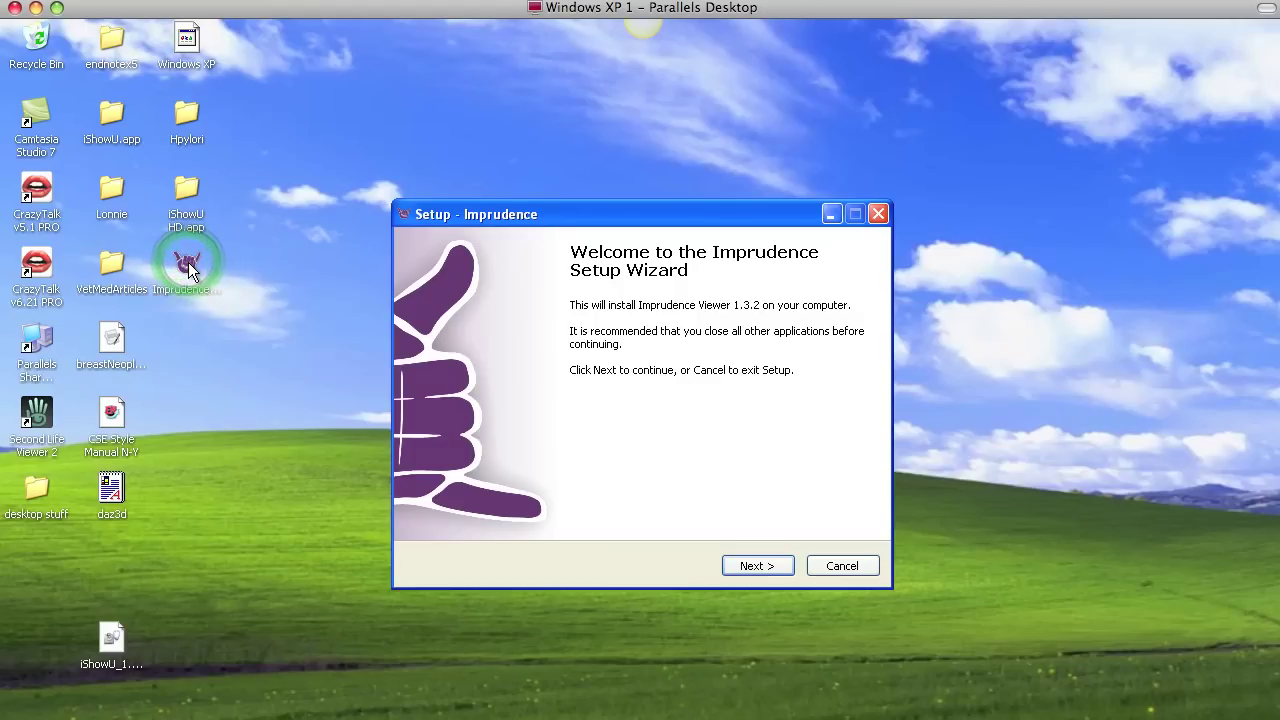
pyautogui.click(752, 568)
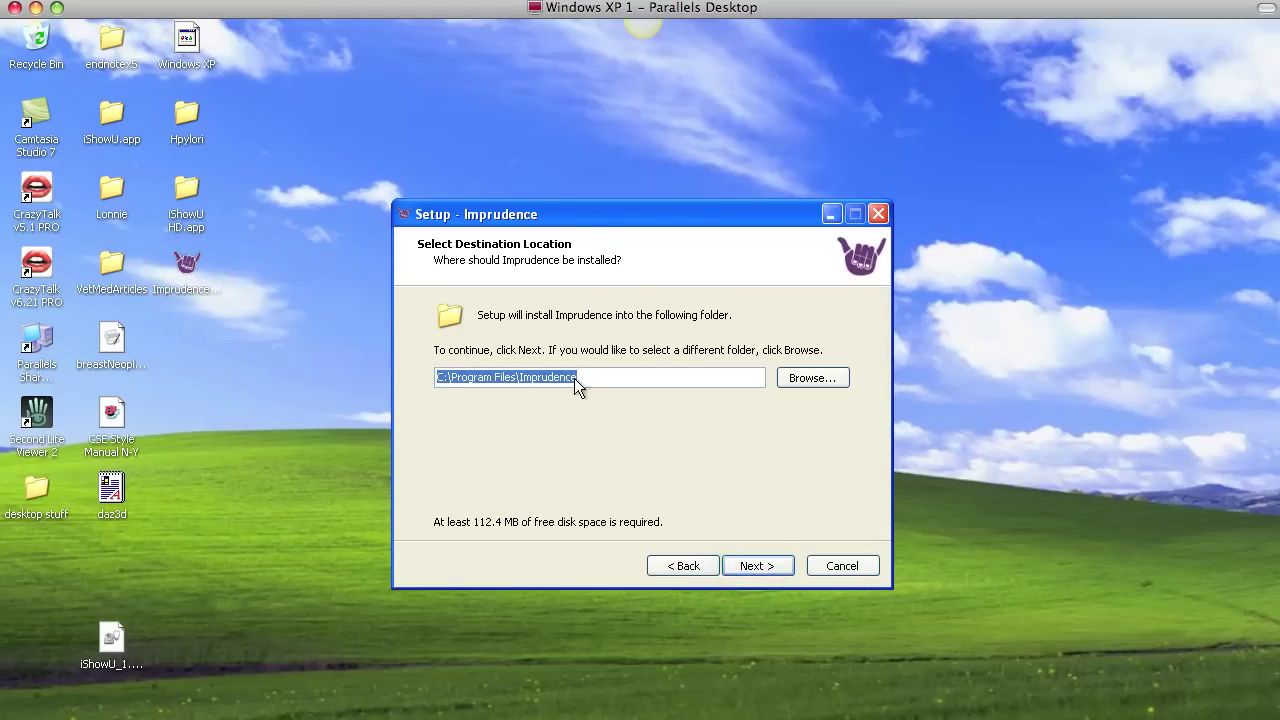
# Install Imprudence in C:\Program Files\Imprudence with all additional tasks, and finish with the viewer launch and feature page options enabled.
pyautogui.click(752, 566)
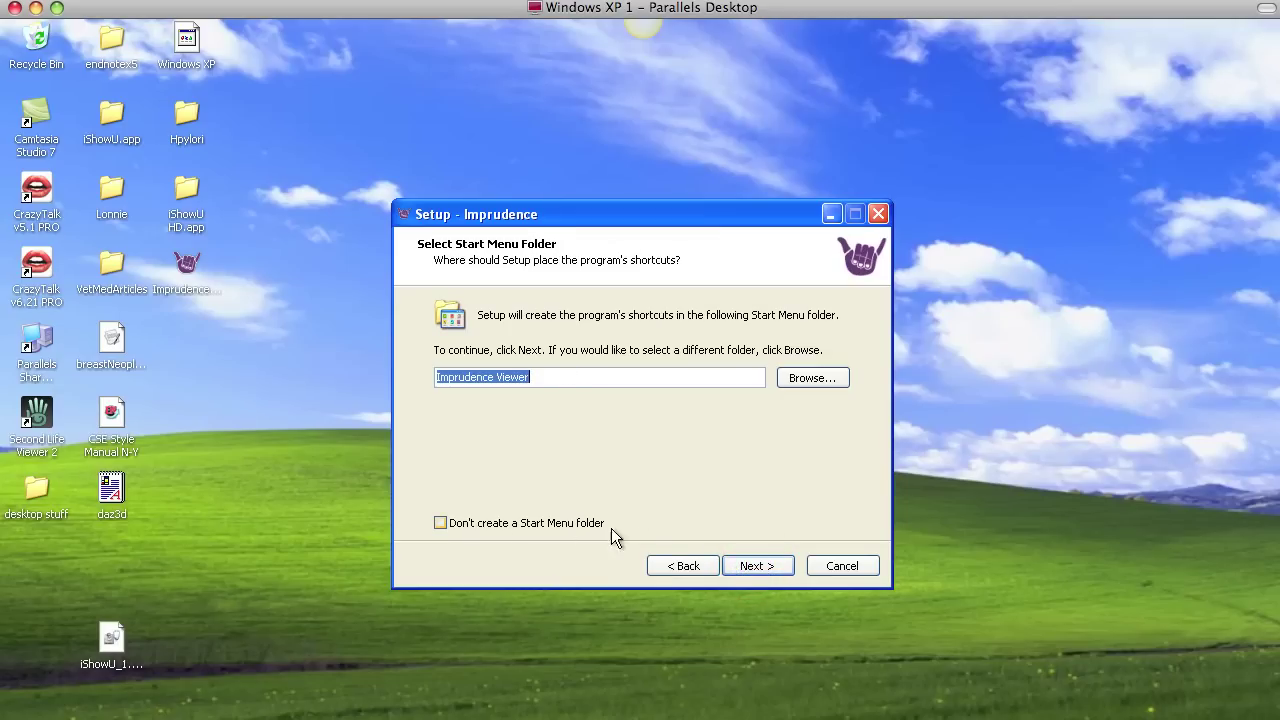
pyautogui.click(760, 566)
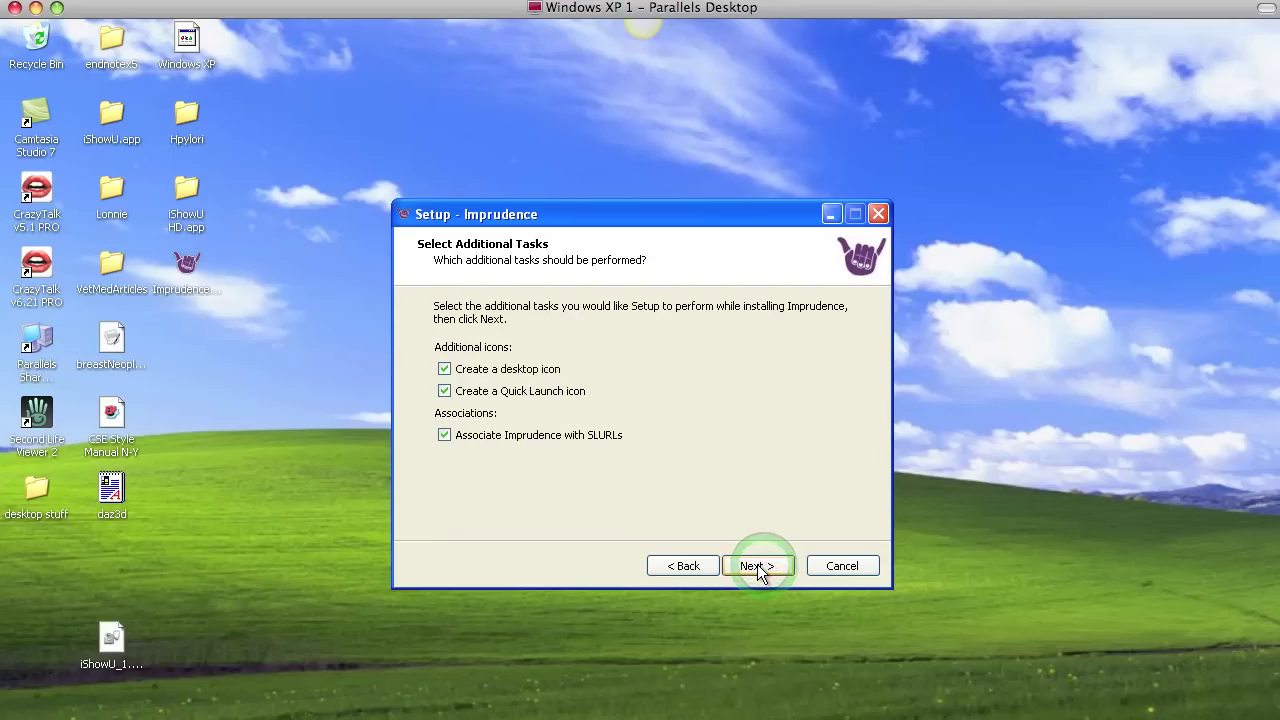
pyautogui.click(757, 566)
pyautogui.click(763, 565)
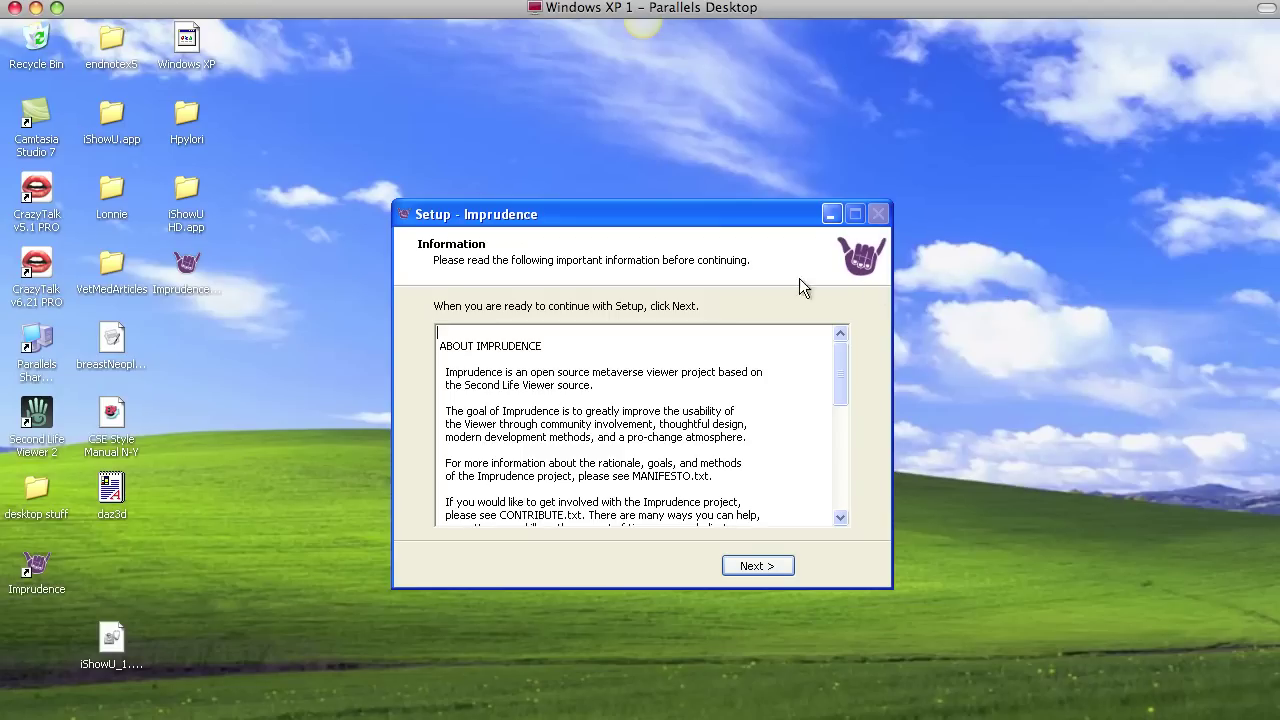
pyautogui.click(760, 567)
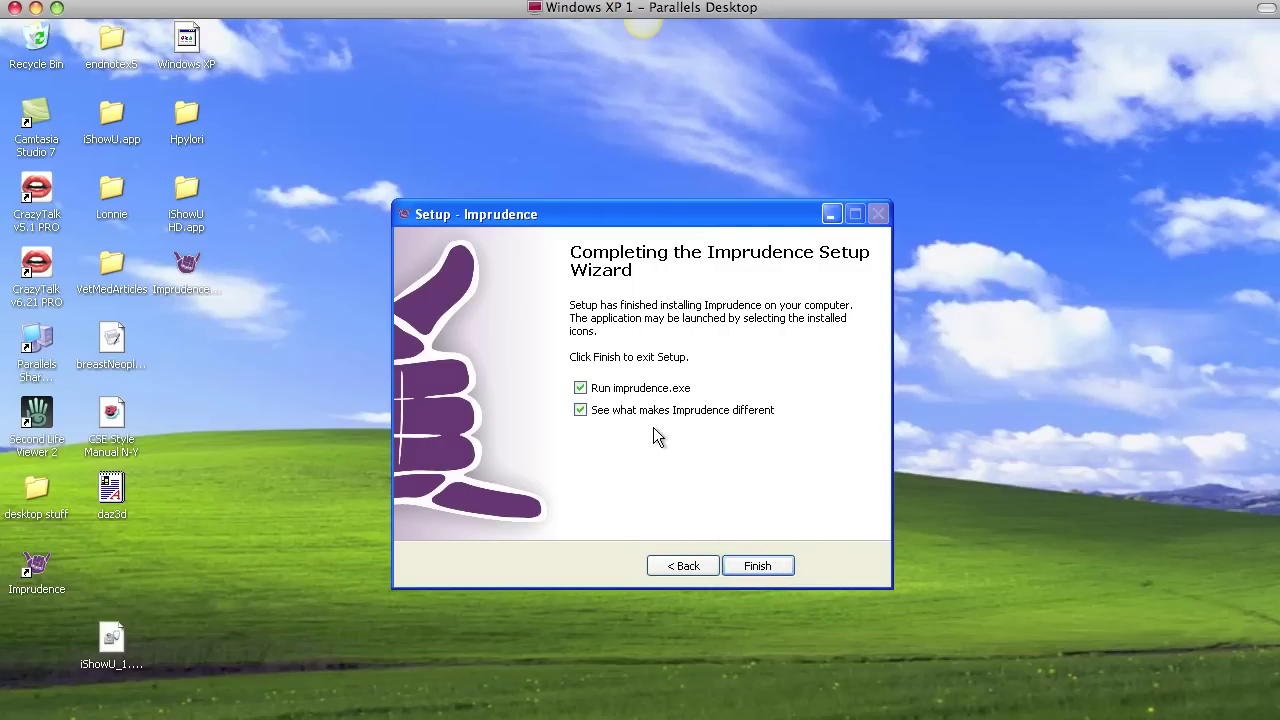
pyautogui.click(758, 566)
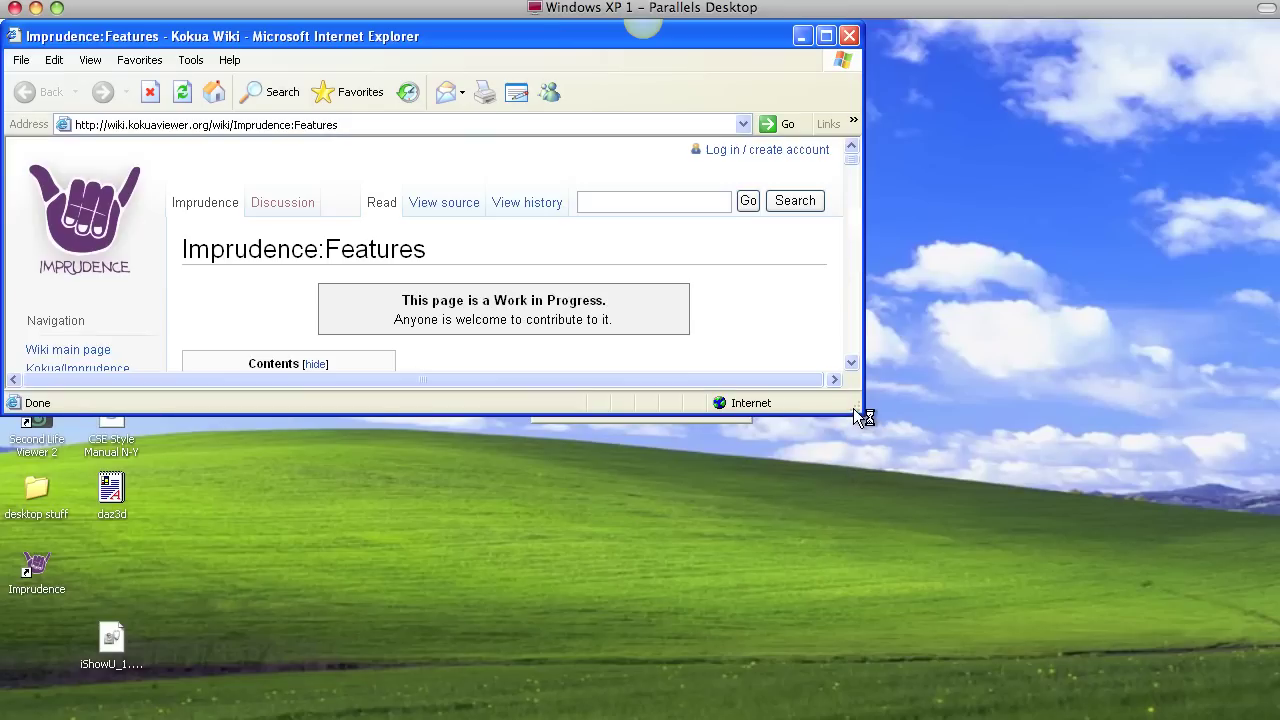
# Enlarge the Imprudence features page's browser window and add the page to the favorites as "ImprudenceFeatures - Kokua Wiki".
pyautogui.moveTo(860, 407); pyautogui.dragTo(1061, 719)
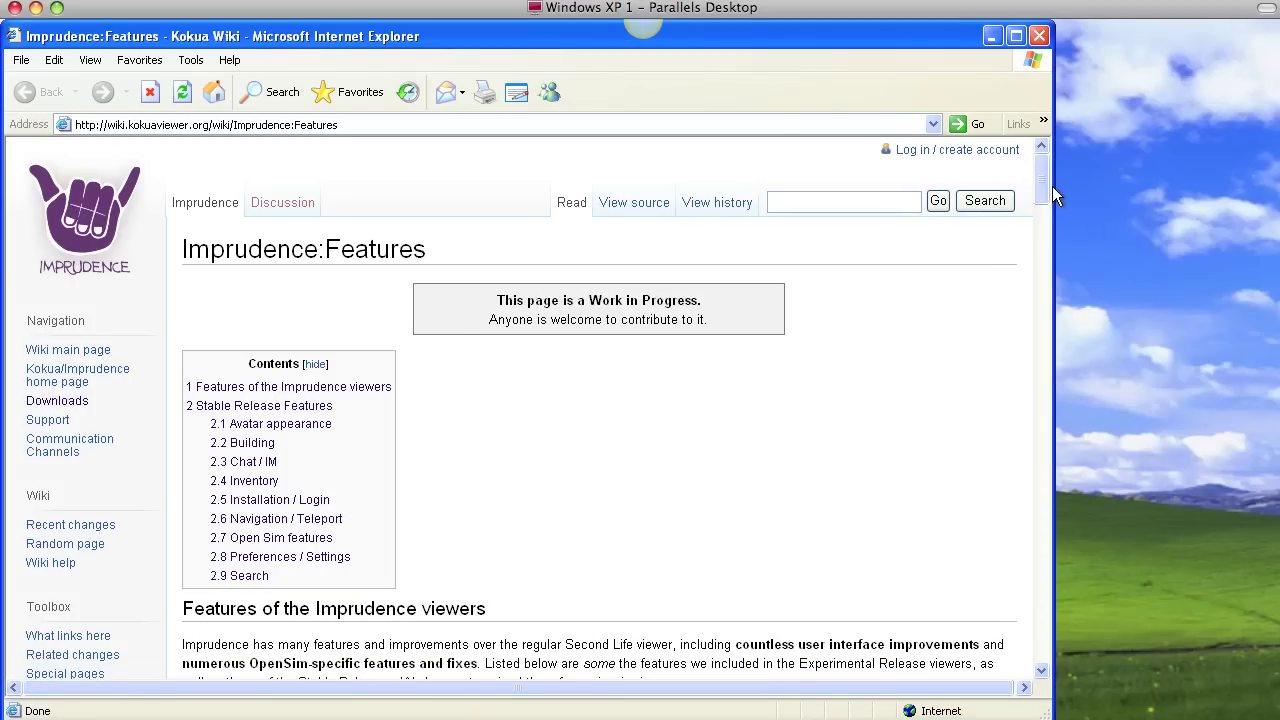
pyautogui.moveTo(1041, 182)
pyautogui.mouseDown()
pyautogui.moveTo(1045, 199)
pyautogui.moveTo(1045, 182)
pyautogui.mouseUp()
pyautogui.click(138, 61)
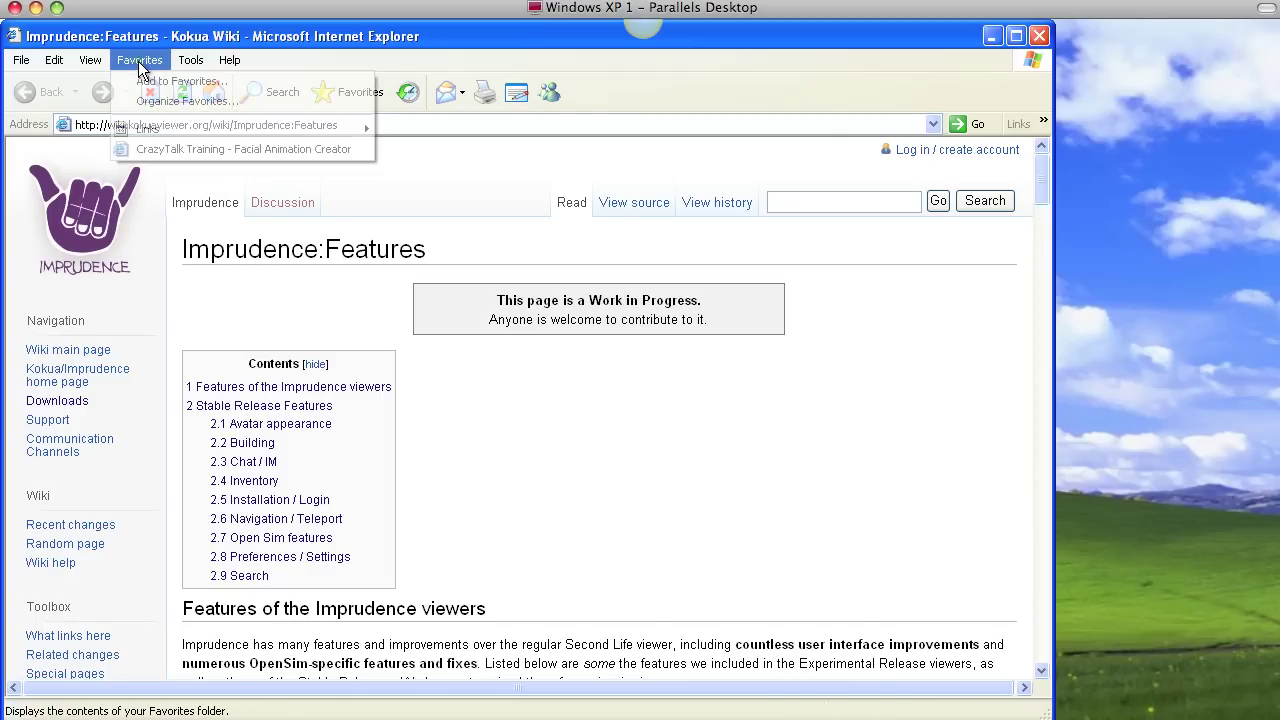
pyautogui.click(160, 81)
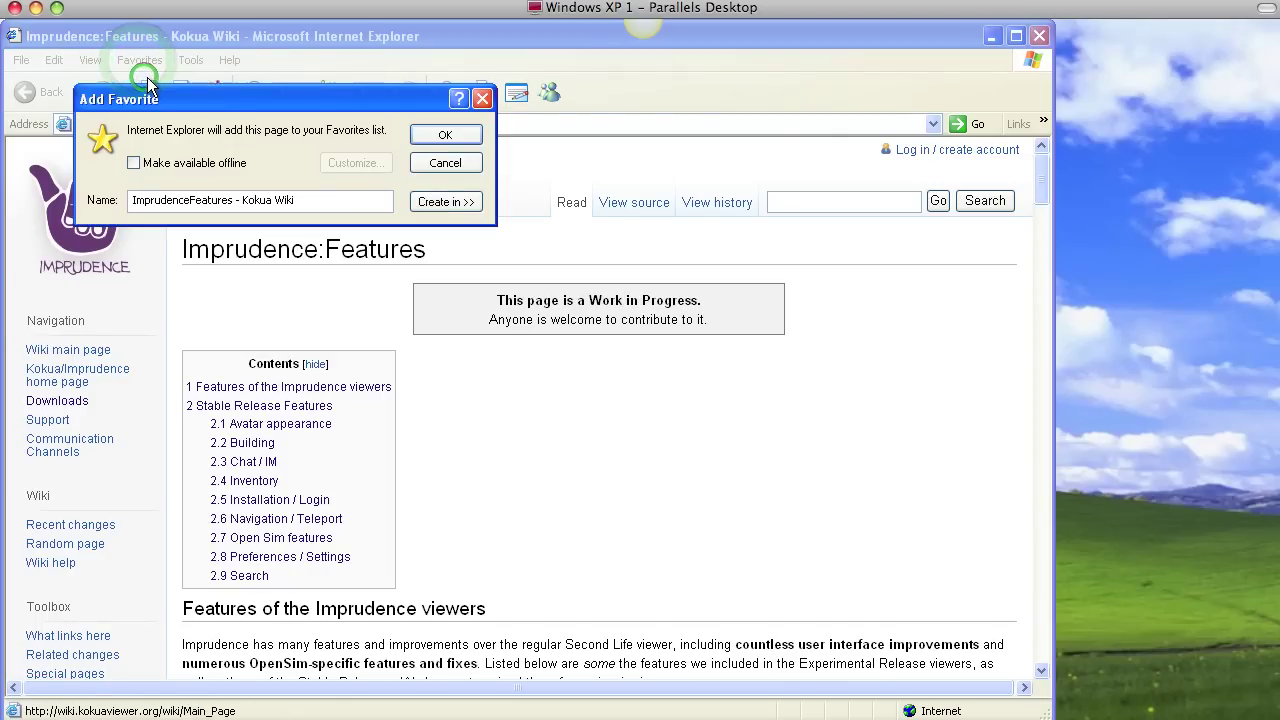
pyautogui.click(449, 137)
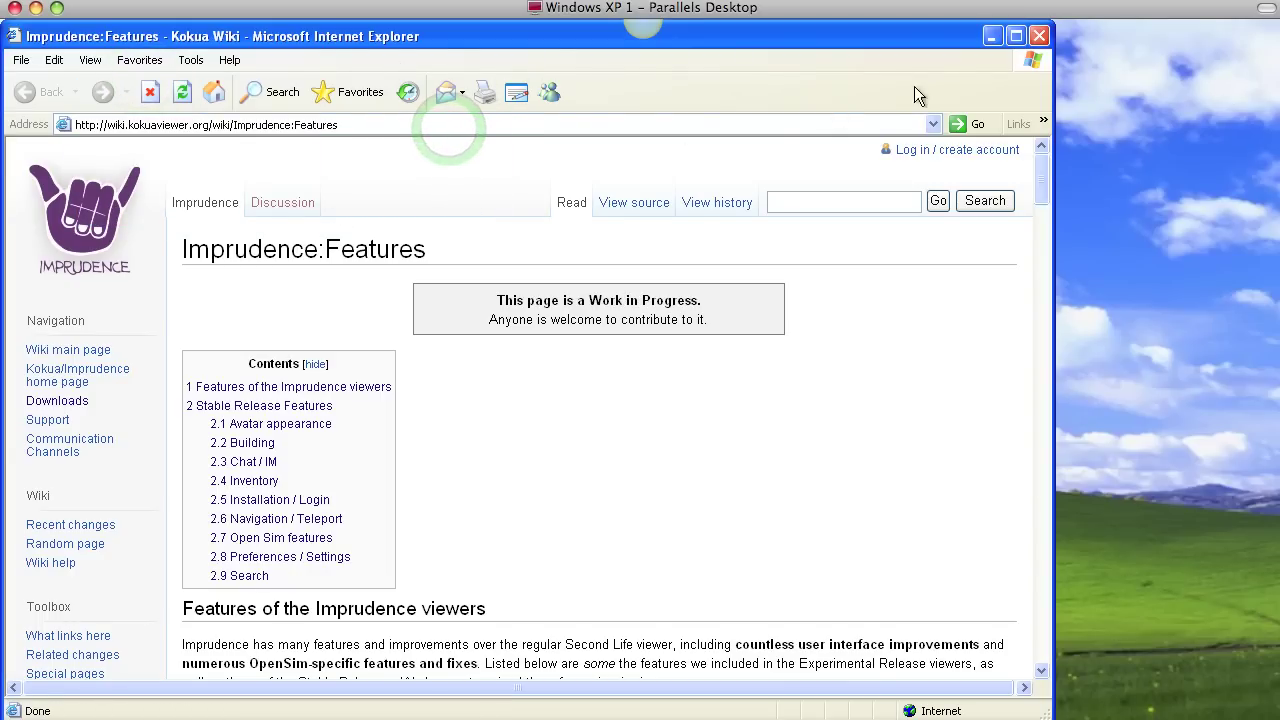